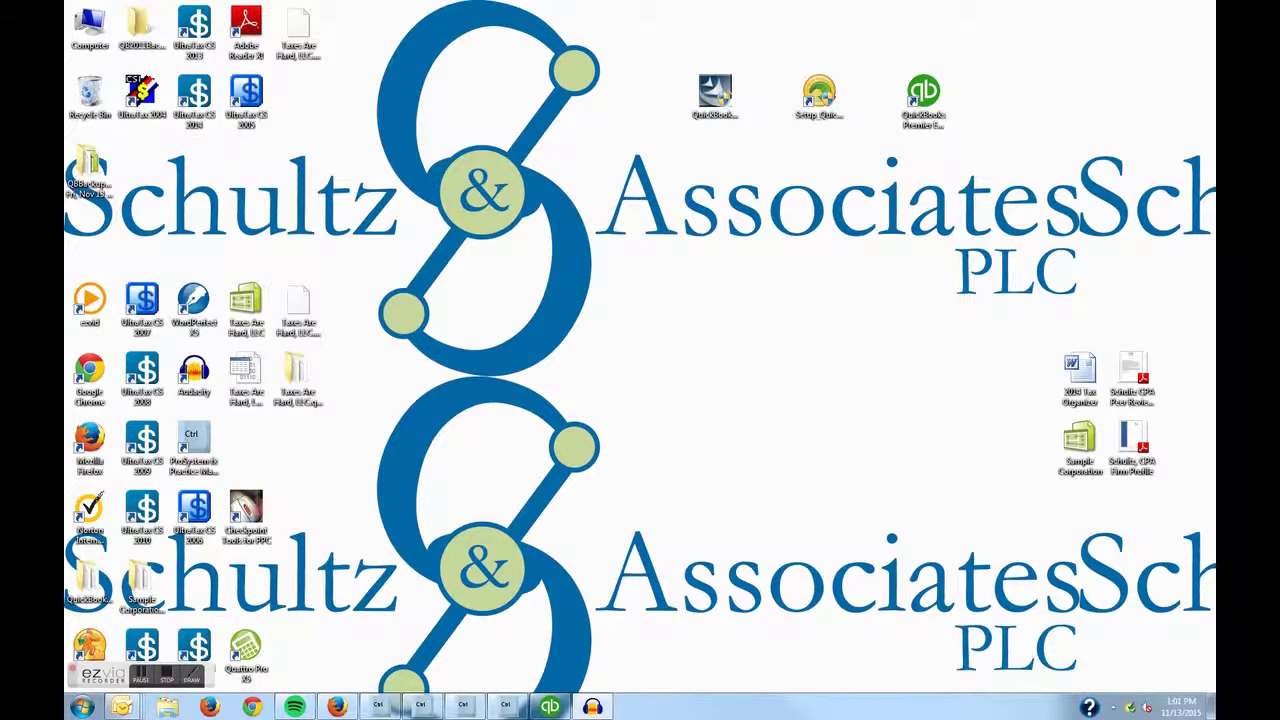
Step: Restore the QuickBooks window and close the Chart of Accounts to return to the Home page
left_click(549, 707)
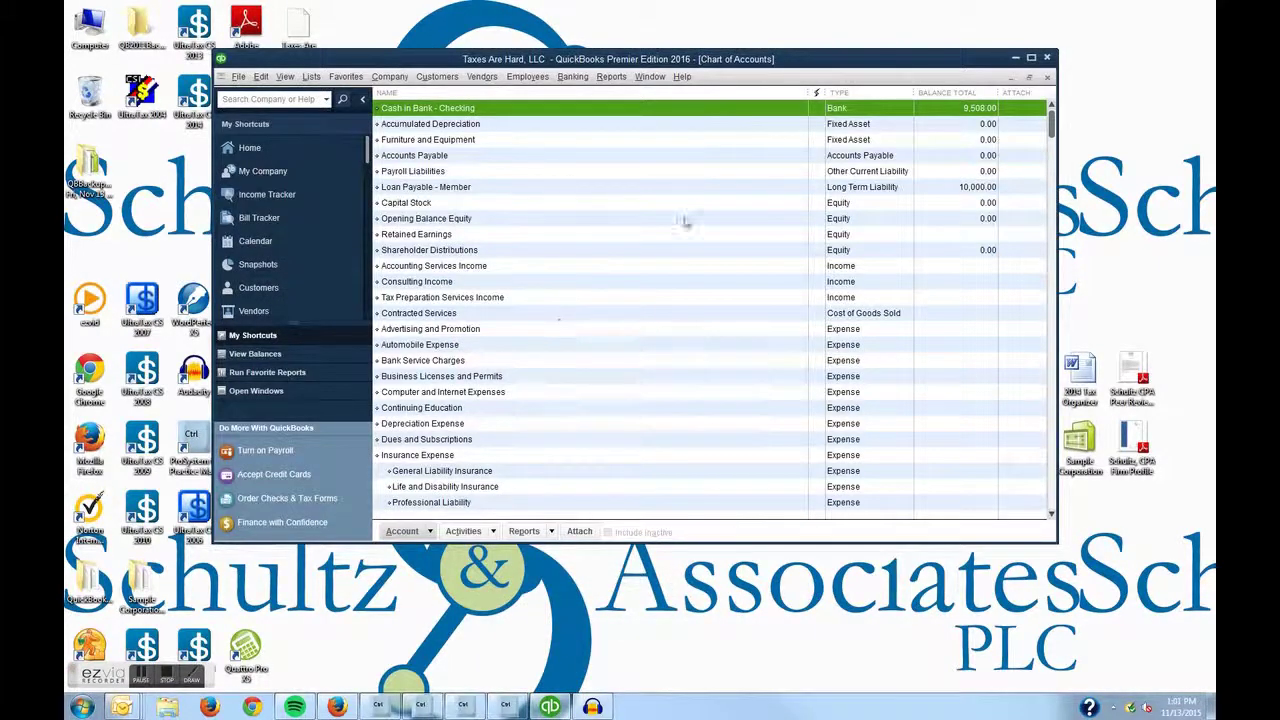
left_click(1047, 77)
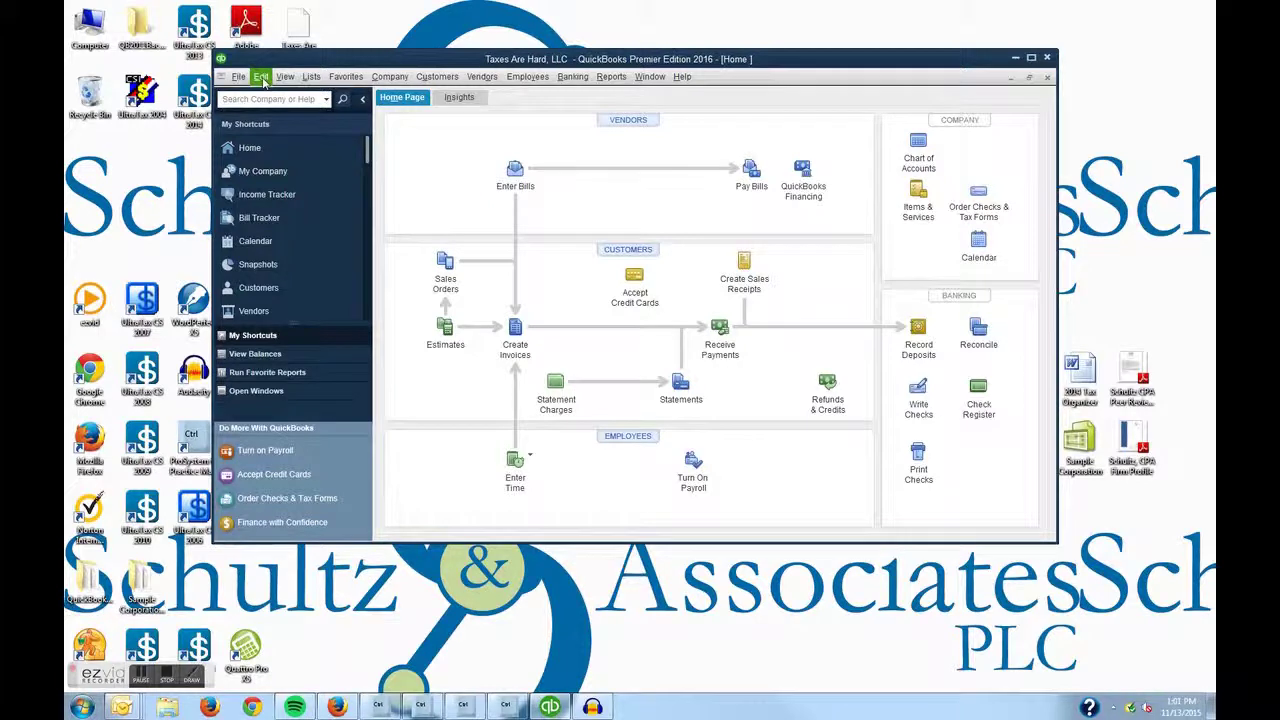
left_click(262, 79)
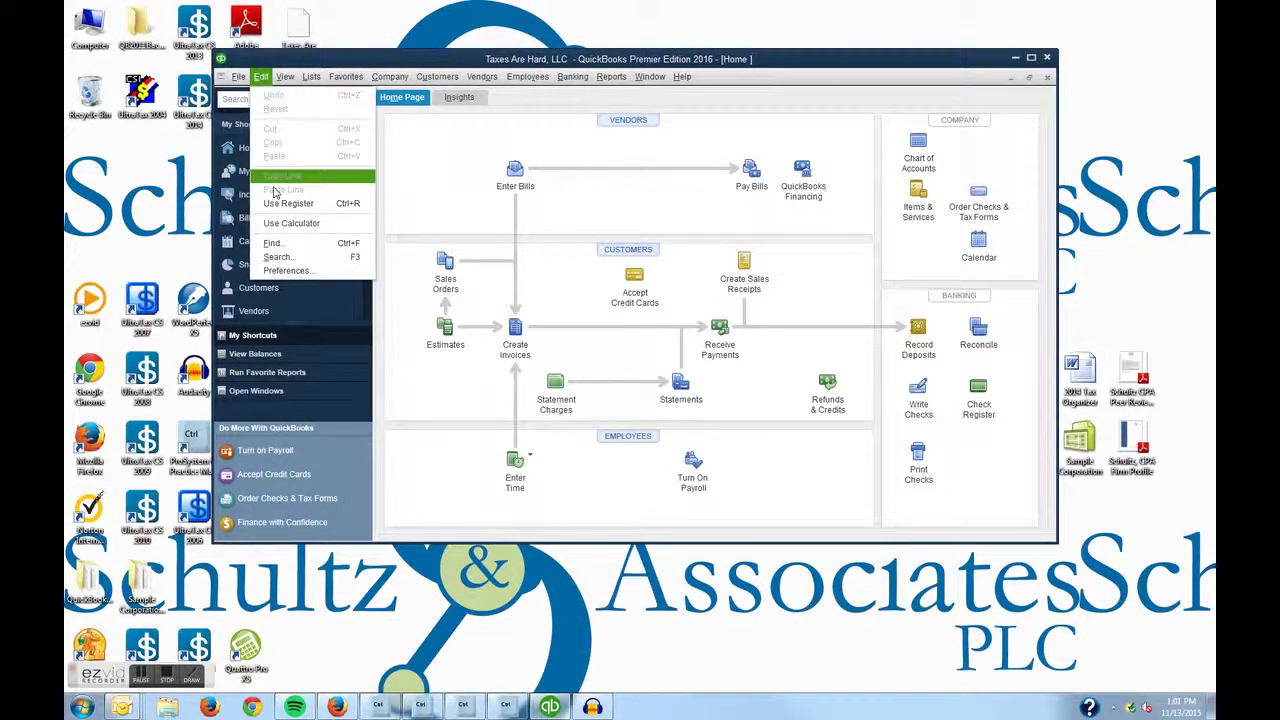
Step: Enable 'Use class tracking for transactions' in the Accounting company preferences and save
left_click(289, 271)
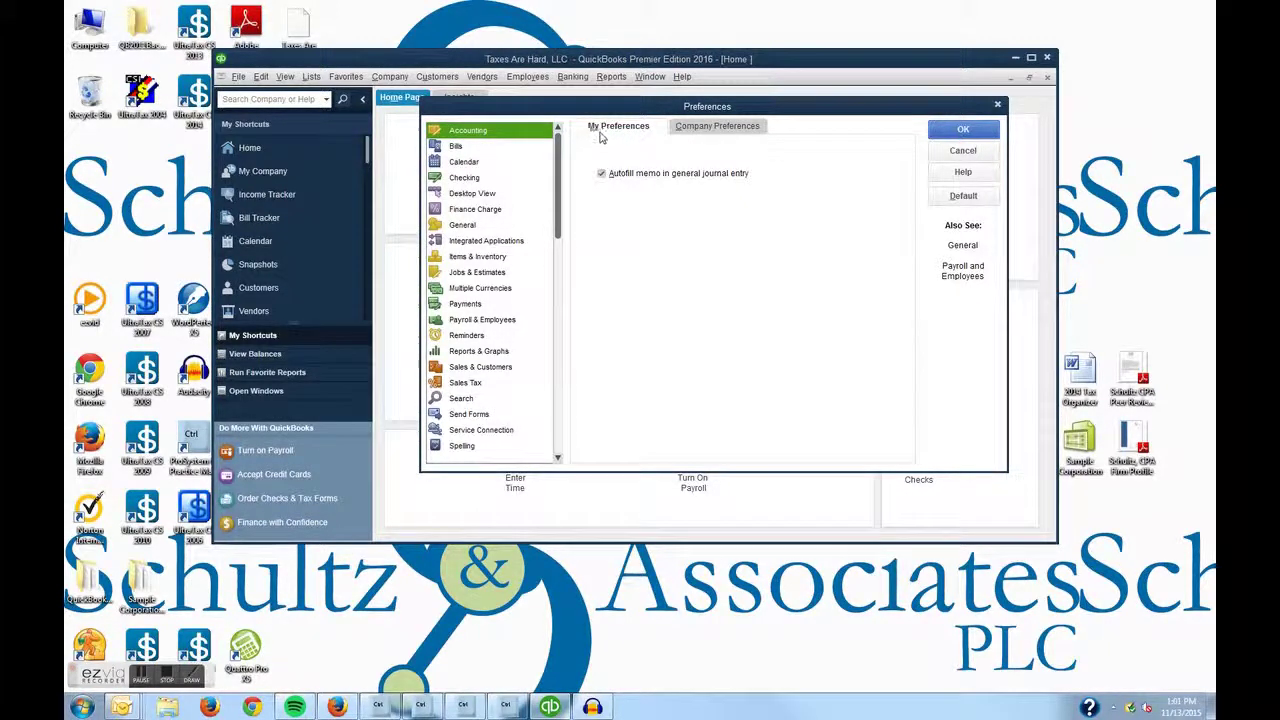
left_click(697, 129)
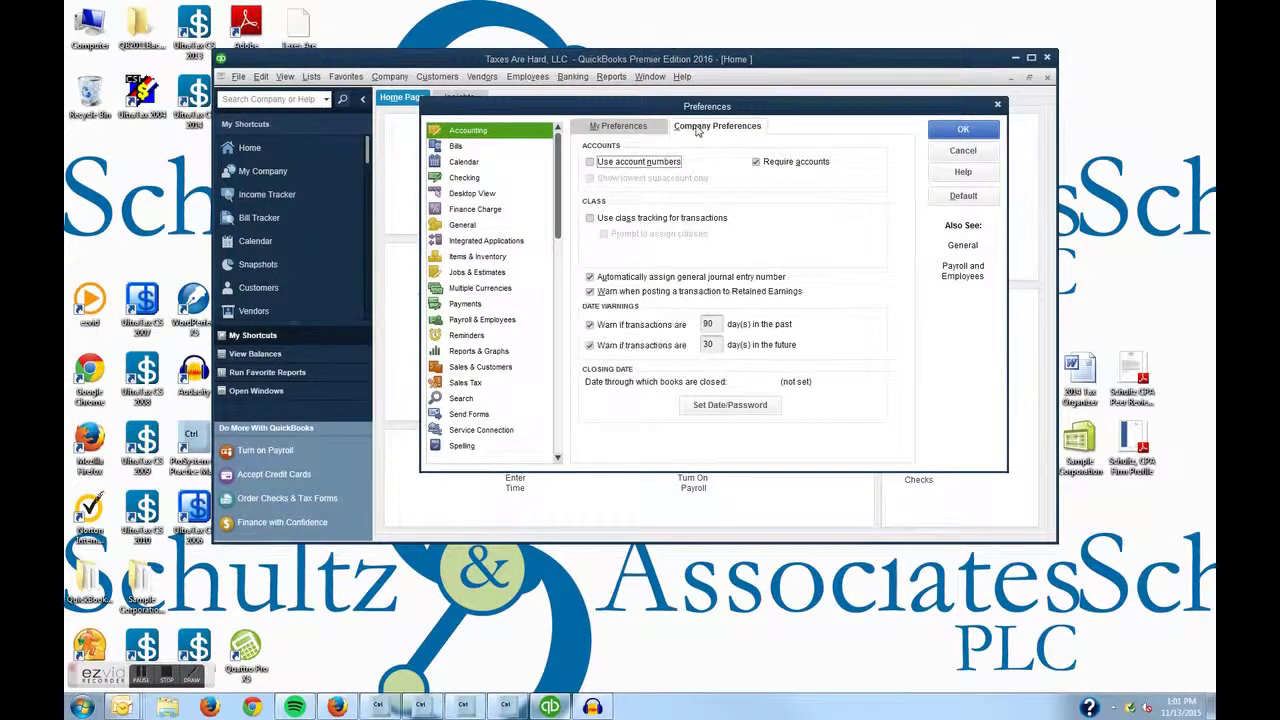
left_click(593, 222)
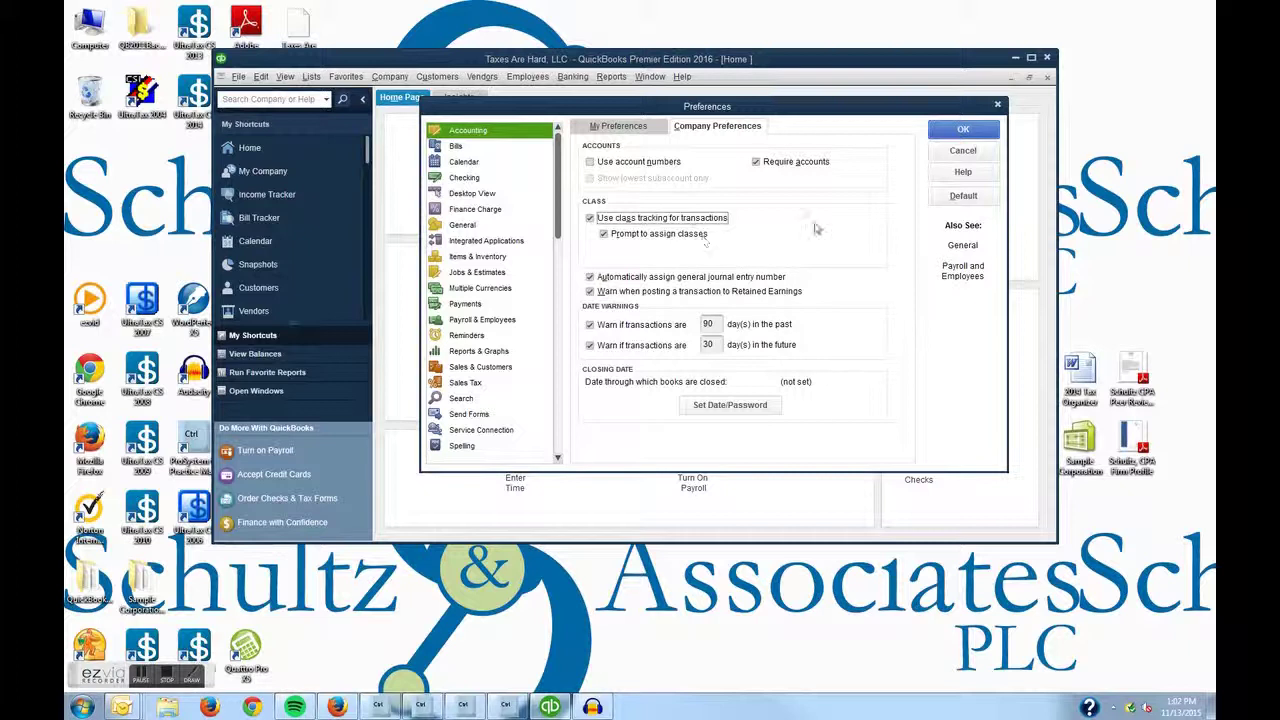
left_click(963, 129)
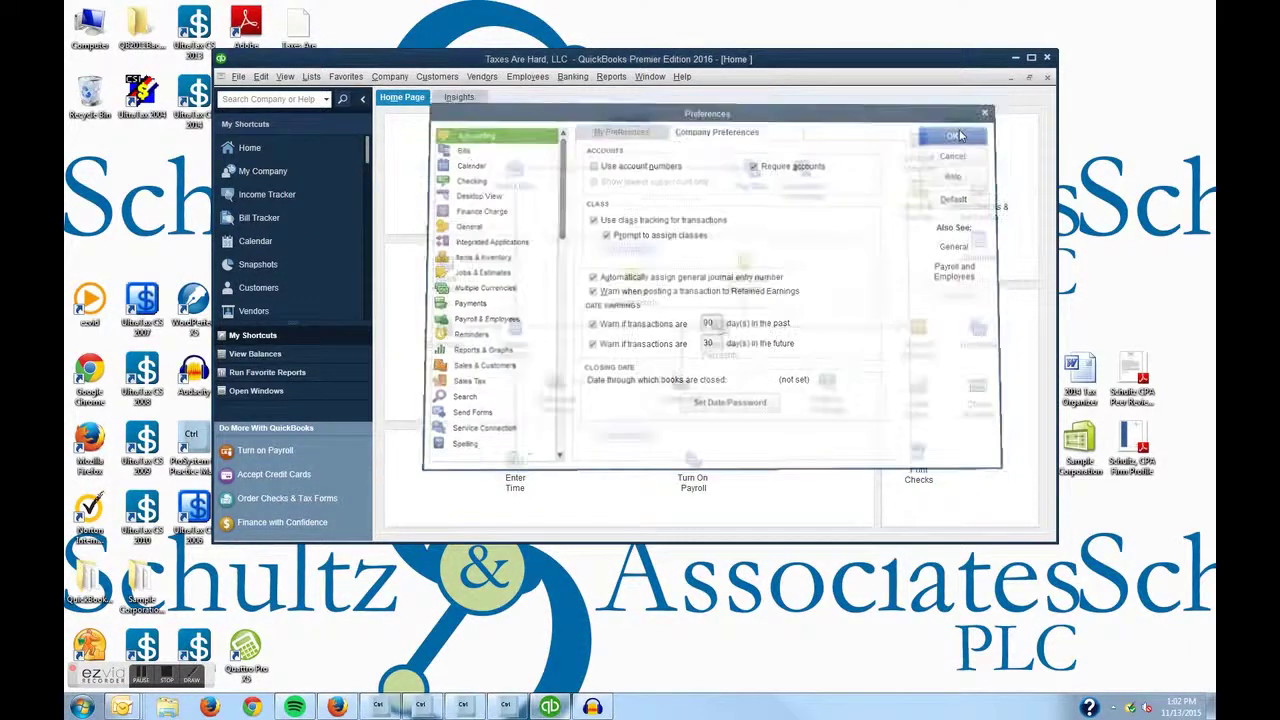
Step: Open the empty Class List and start a New Class form from its Class menu
left_click(312, 77)
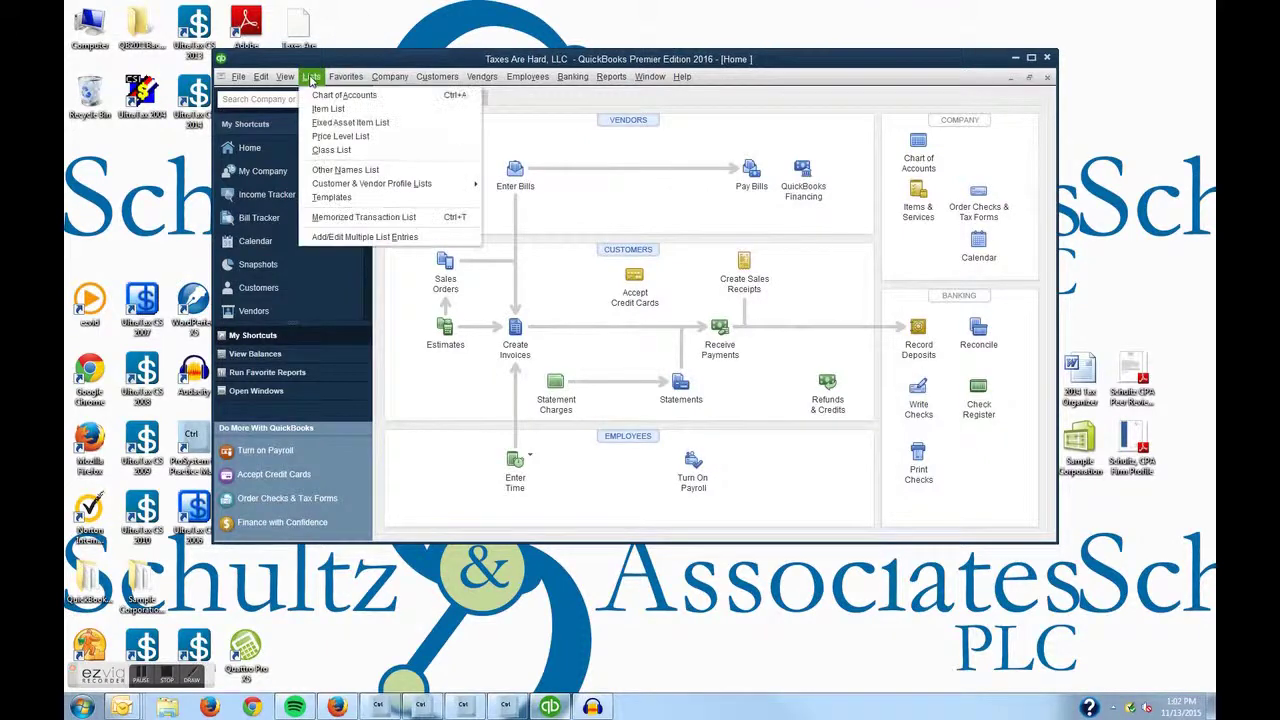
left_click(338, 152)
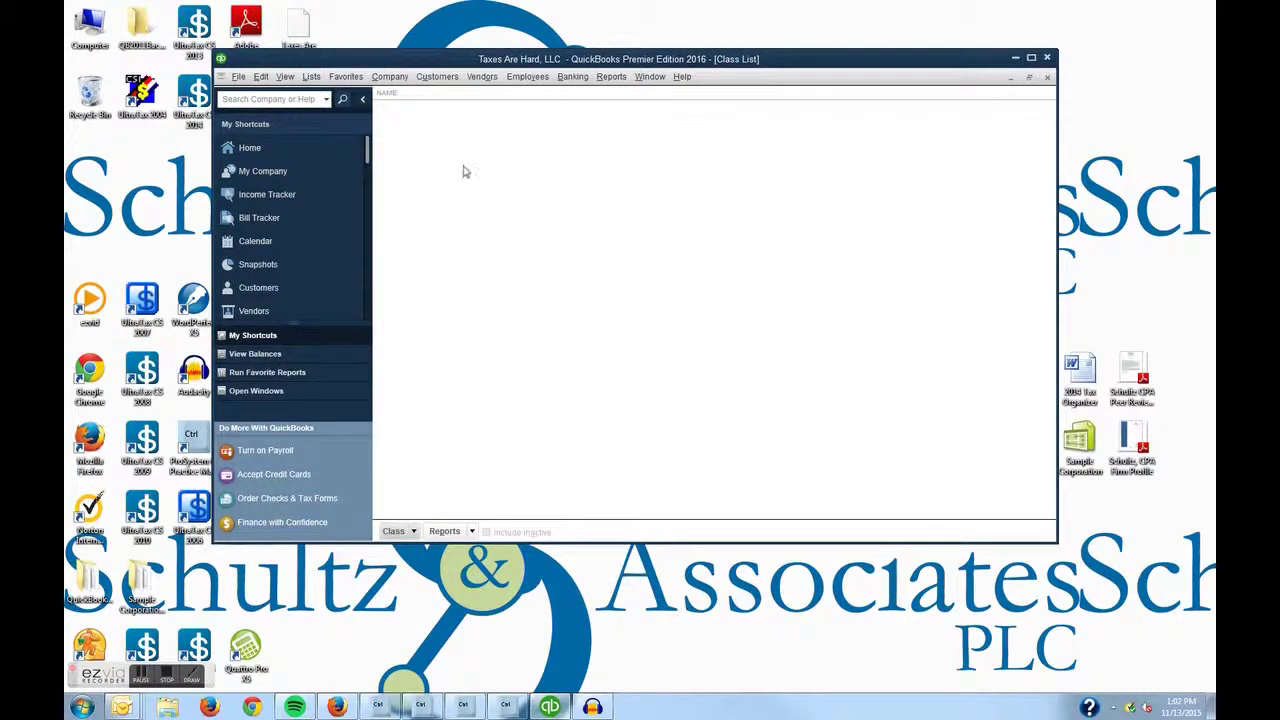
left_click(413, 532)
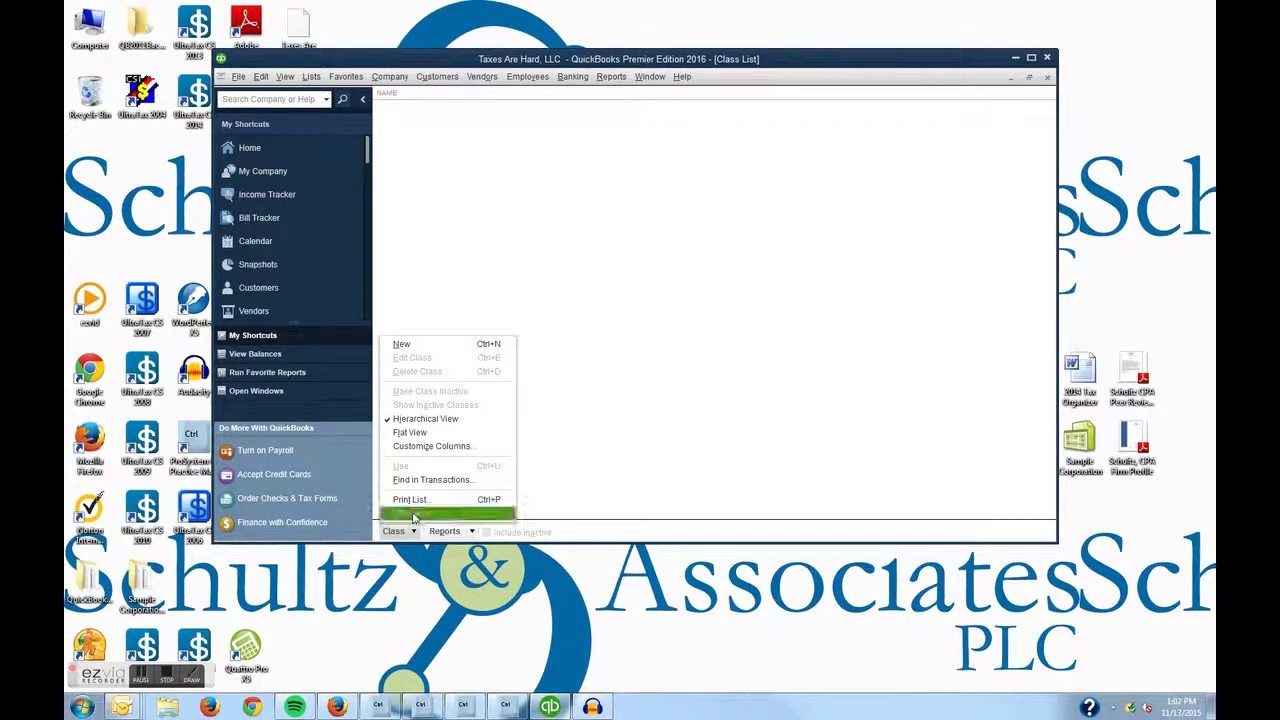
left_click(414, 344)
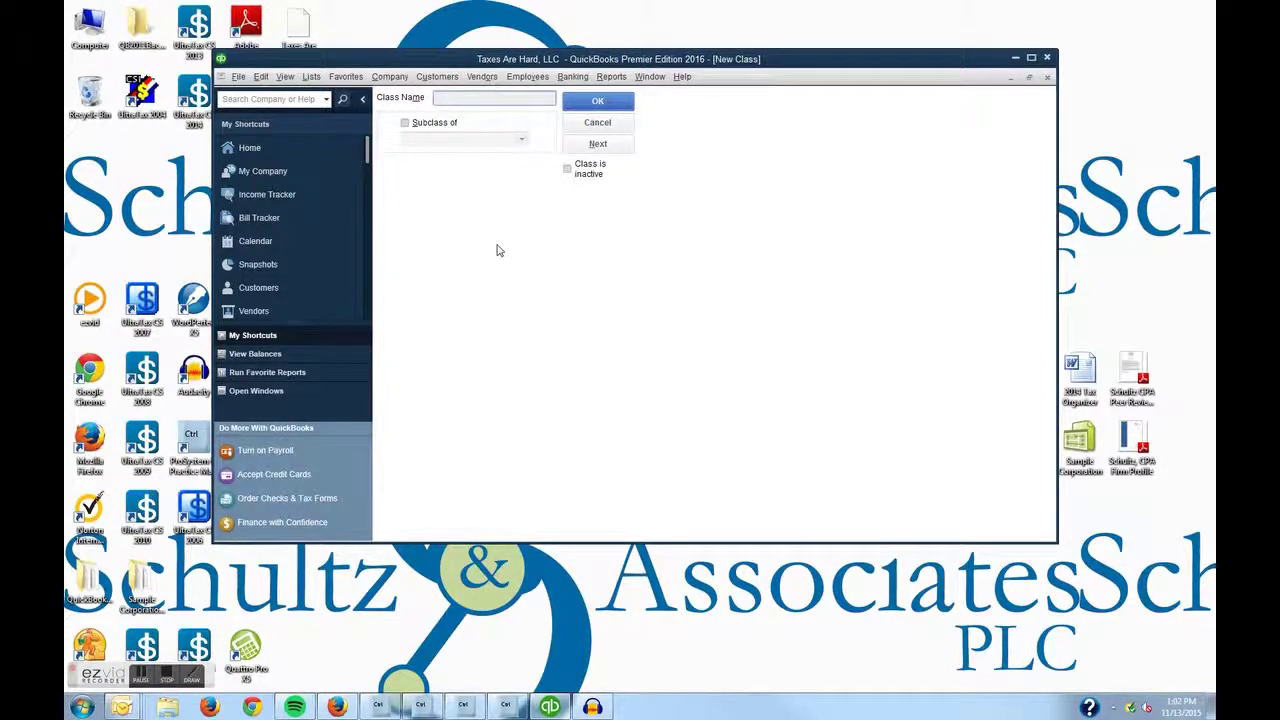
Step: Add the classes Taxes, Consulting, Bookkeeping and Accounting, finishing with OK
type("f")
left_click(598, 145)
type("Com")
left_click(609, 145)
type("Bookkeeping")
left_click(600, 146)
type("Accounting")
left_click(597, 103)
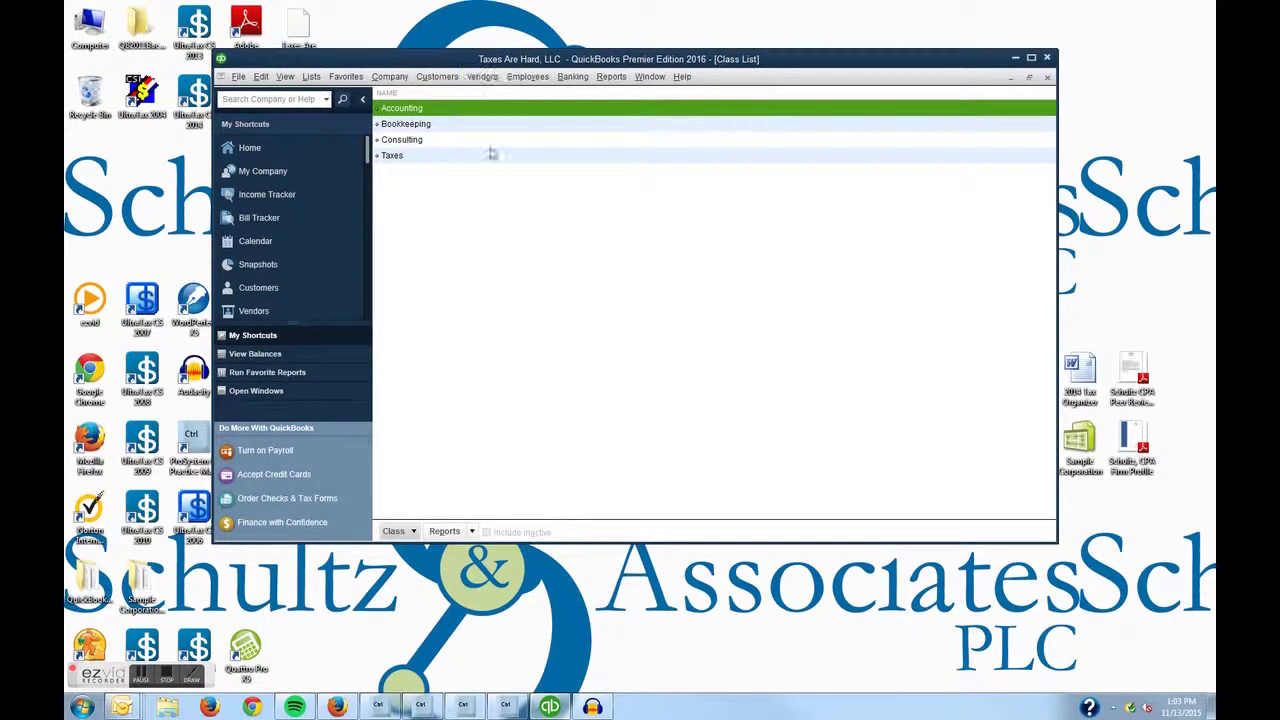
Step: Move the resized Class List aside and open the Cash in Bank - Checking register from the Chart of Accounts
left_click(1029, 77)
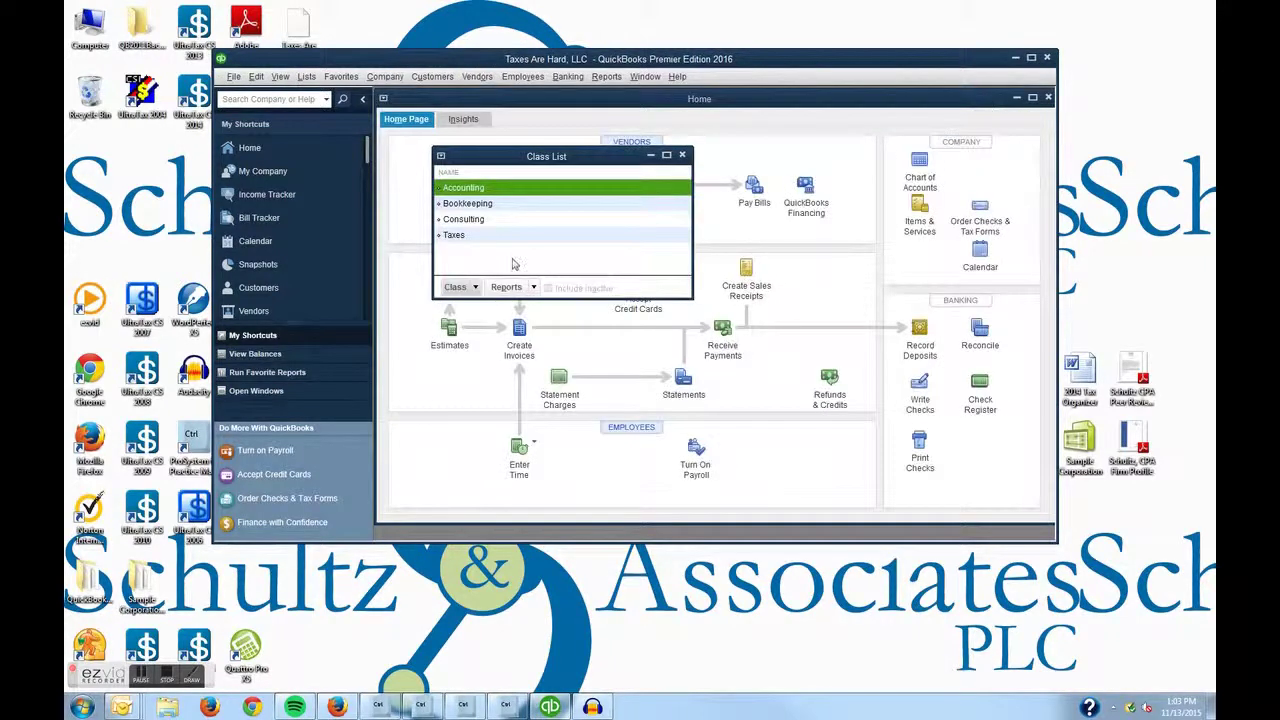
left_click_drag(597, 165, 767, 186)
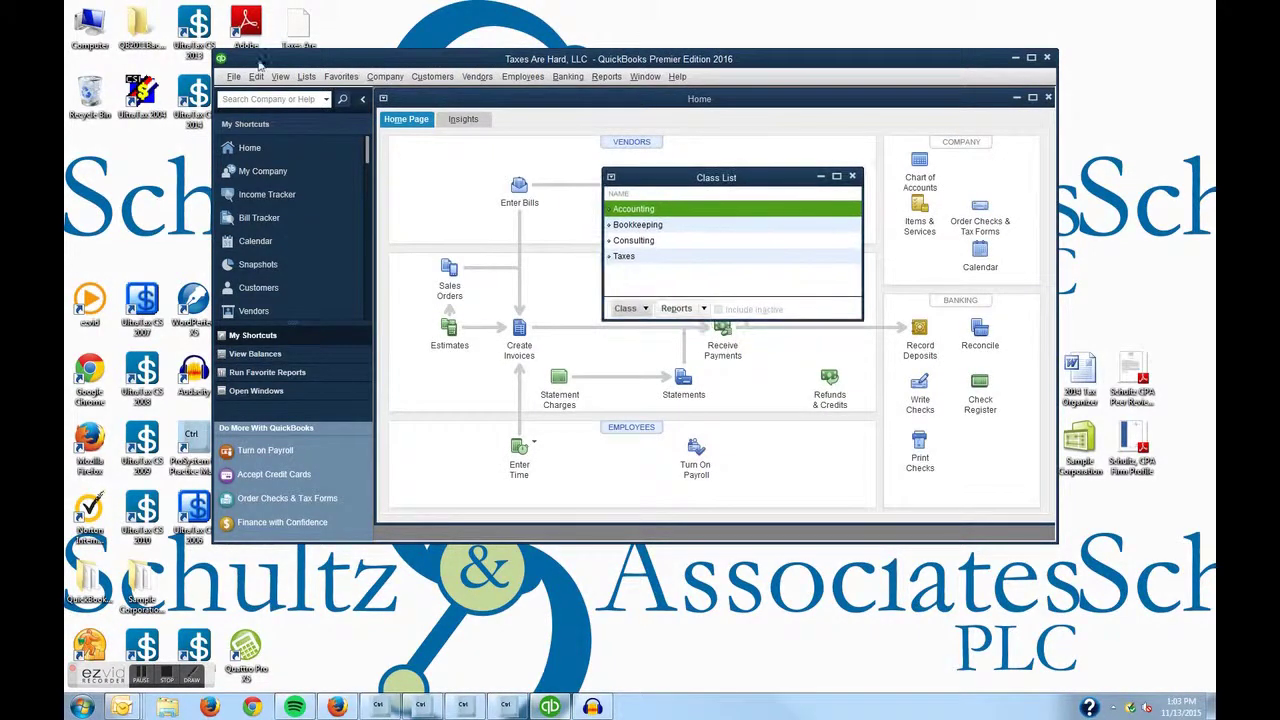
left_click(306, 77)
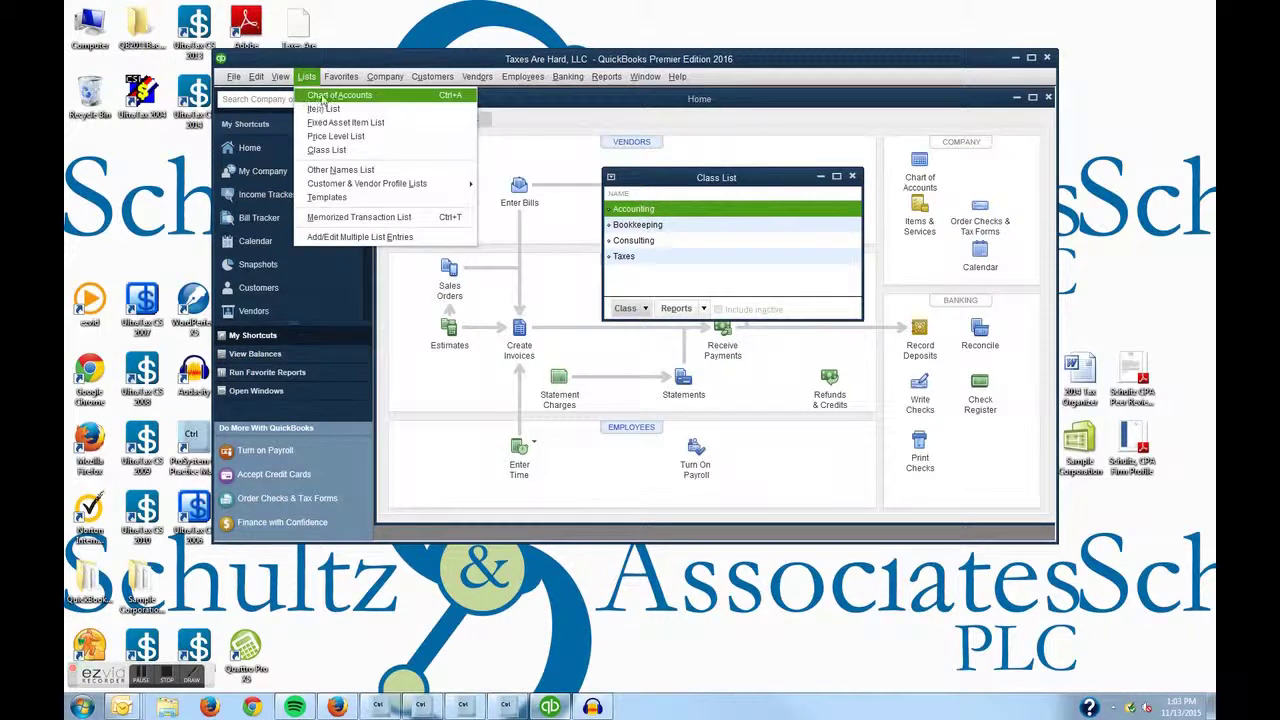
left_click(338, 96)
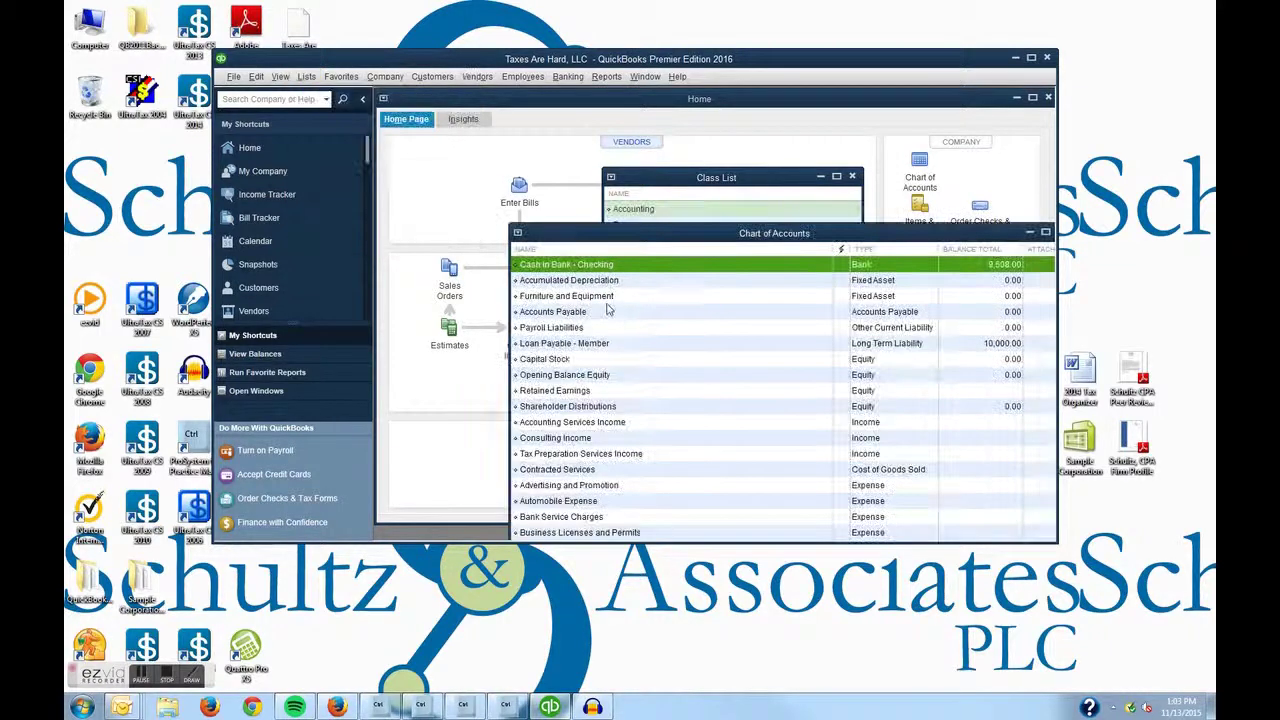
double_click(541, 265)
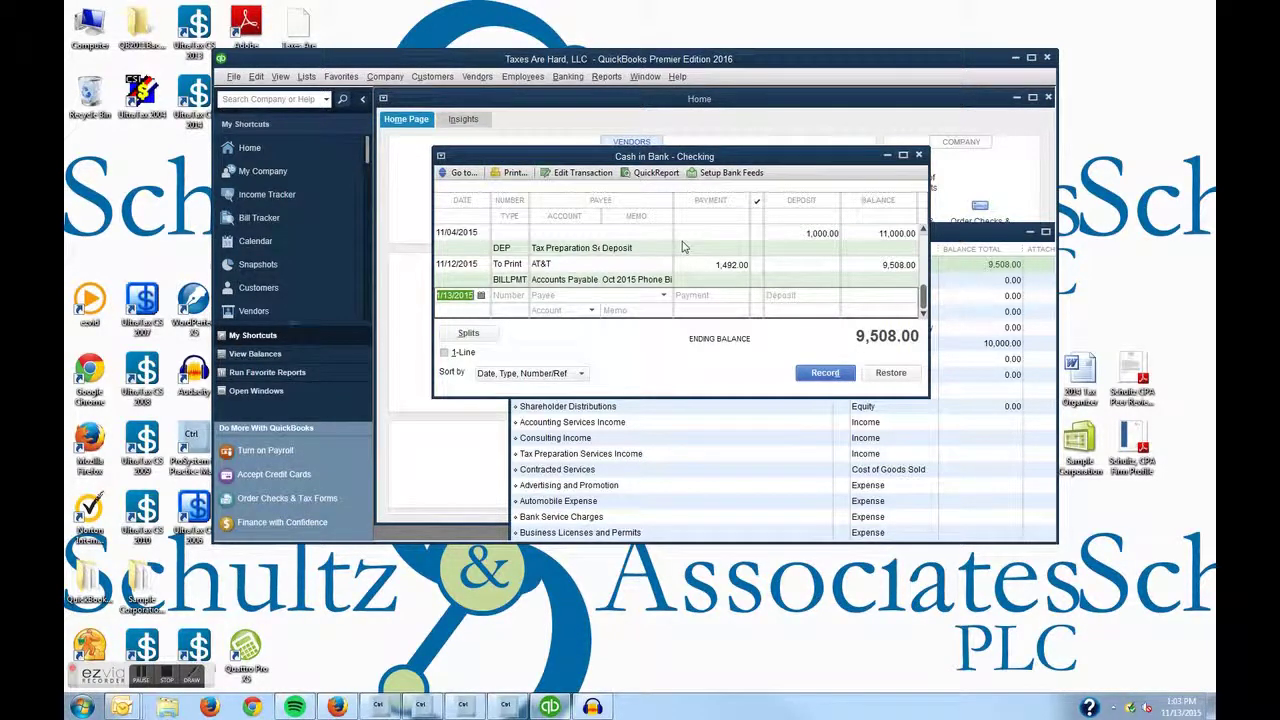
Step: Record a 100.00 check to AT&T for Telephone Expense, split to the Bookkeeping class
key("Tab")
type("1")
key("Tab")
type("A")
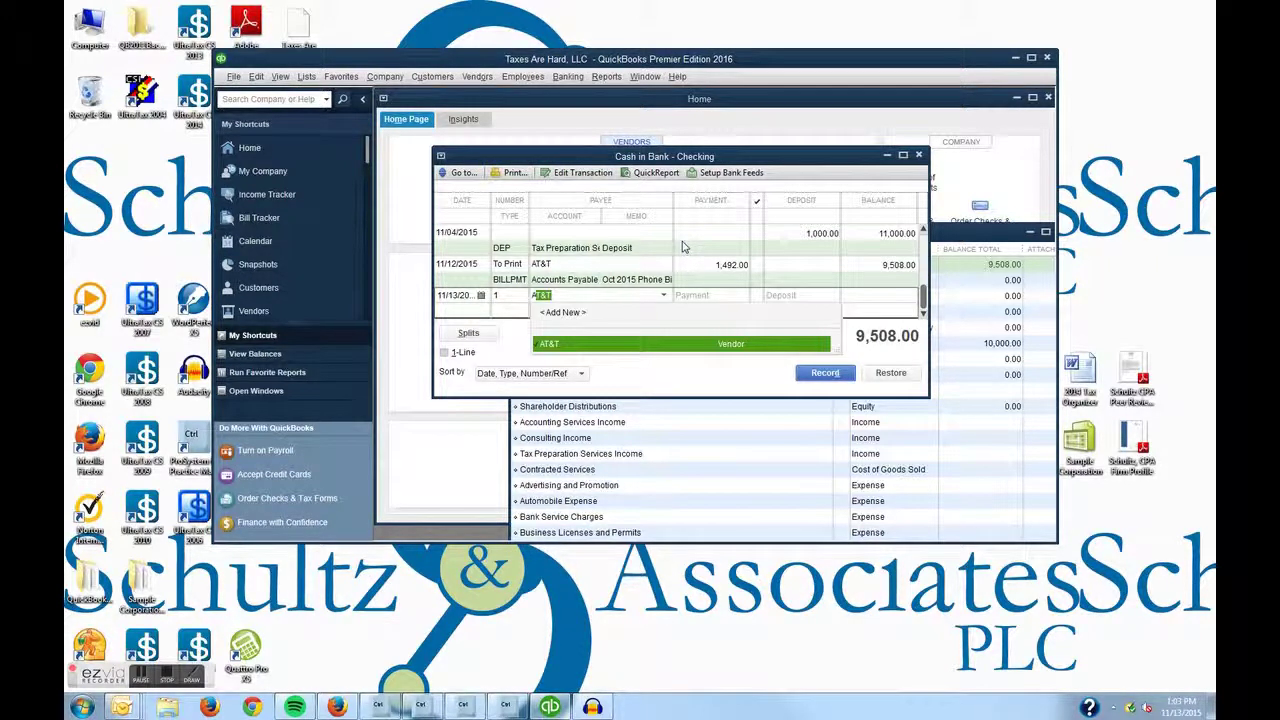
key("Tab")
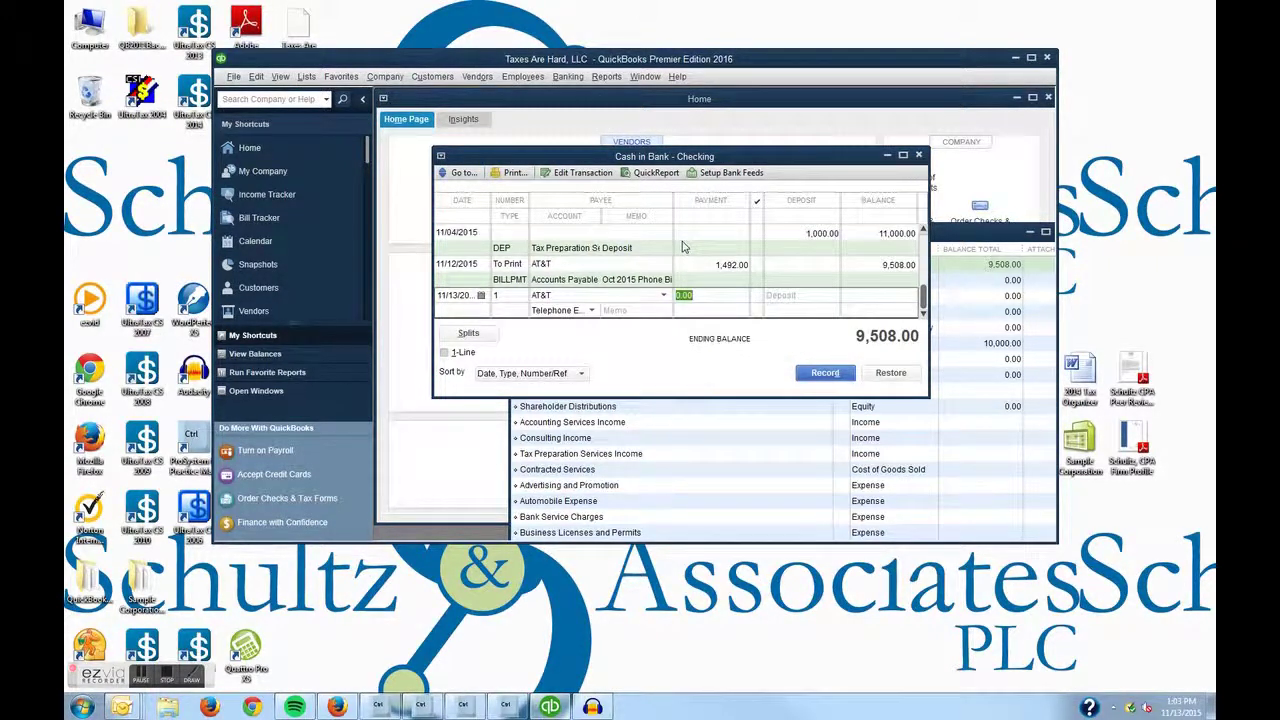
type("100")
key("Tab")
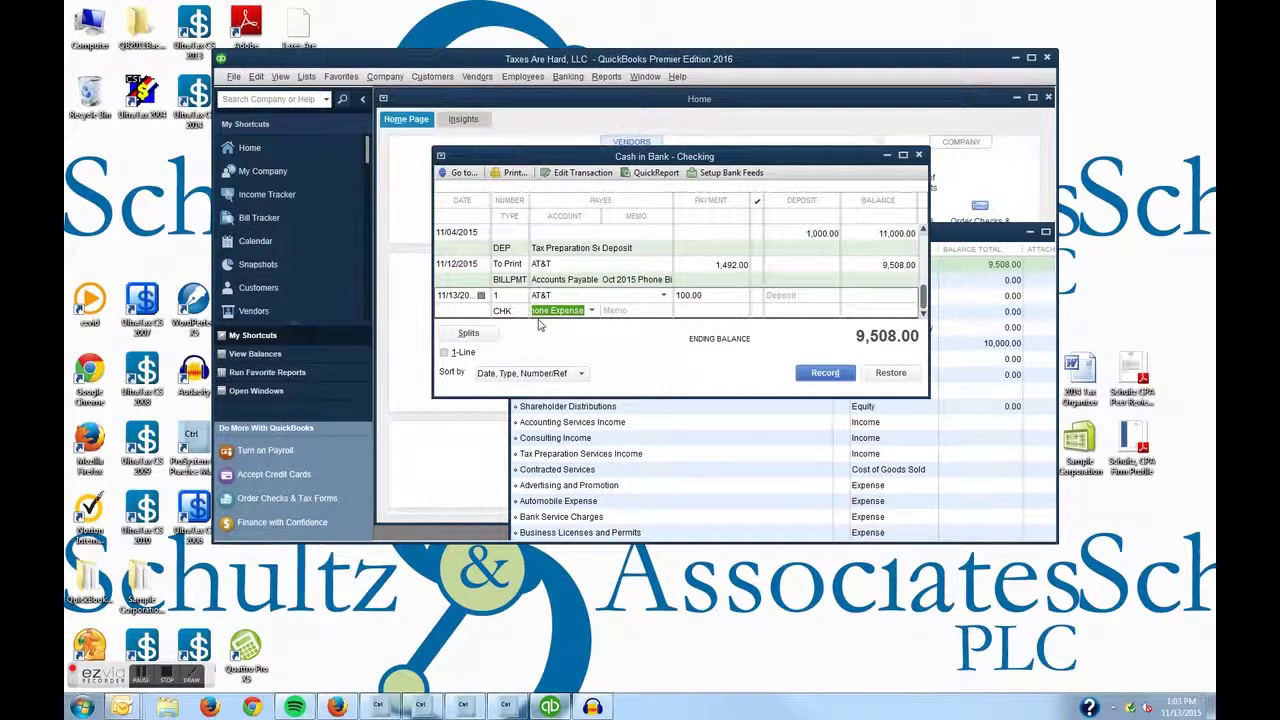
left_click(618, 310)
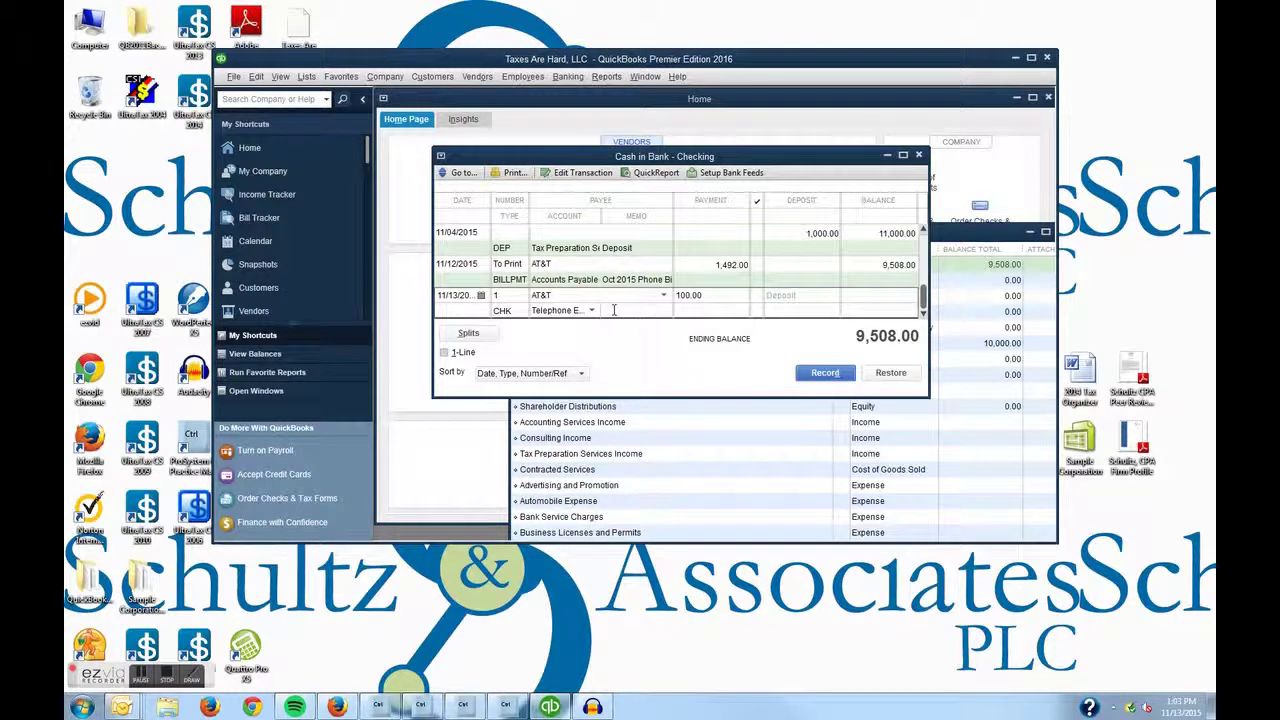
left_click(466, 337)
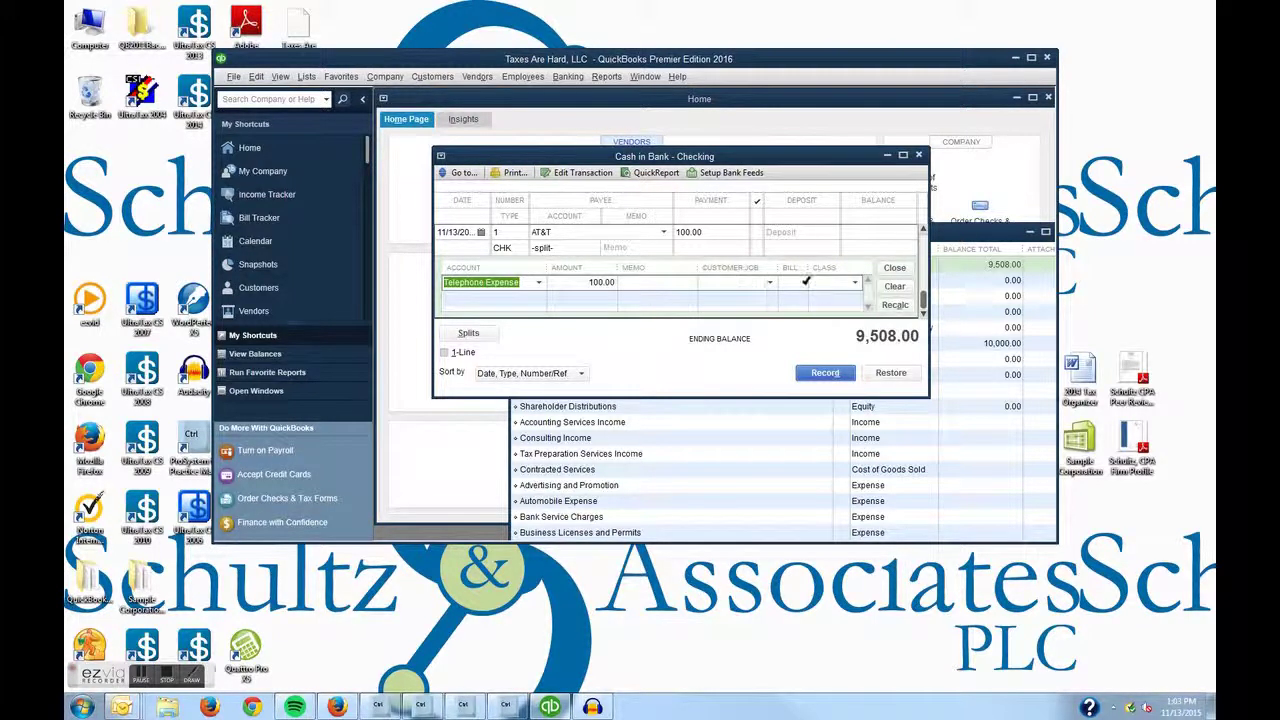
left_click(855, 287)
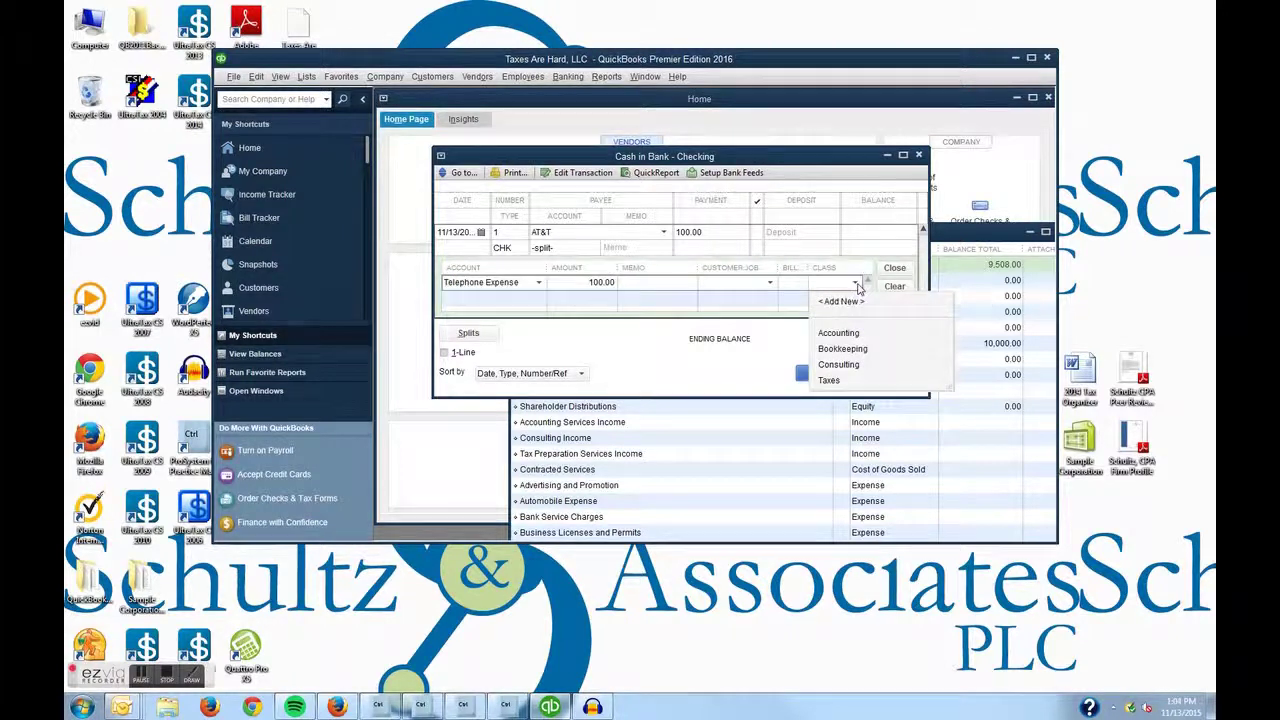
left_click(842, 349)
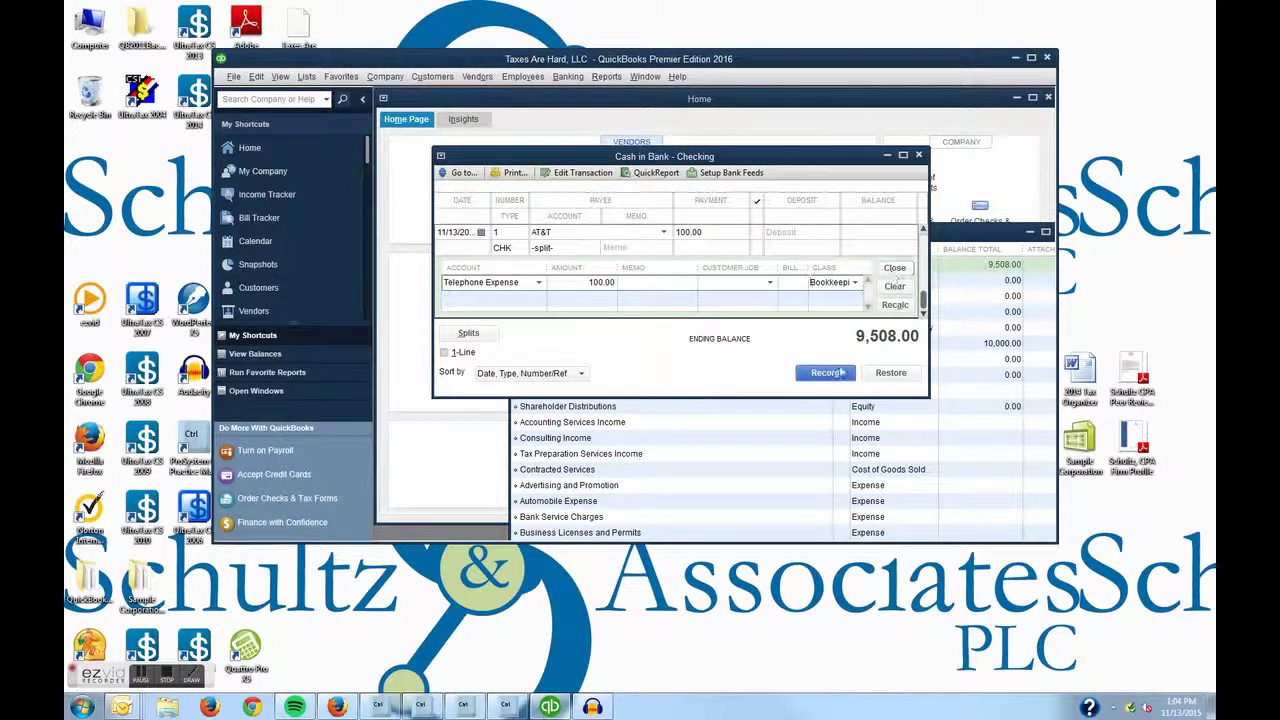
left_click(836, 375)
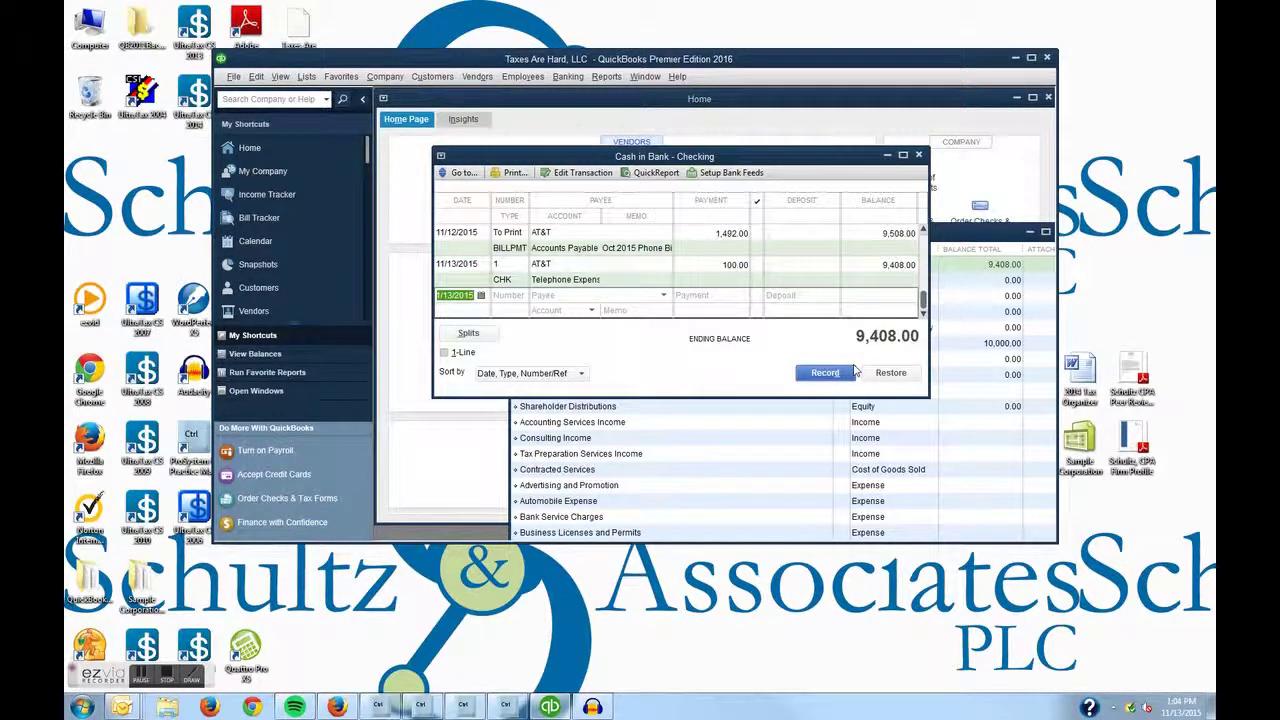
Step: Record a 5,000.00 deposit to Accounting Services Income, split to the Accounting class
key("Tab")
key("Tab")
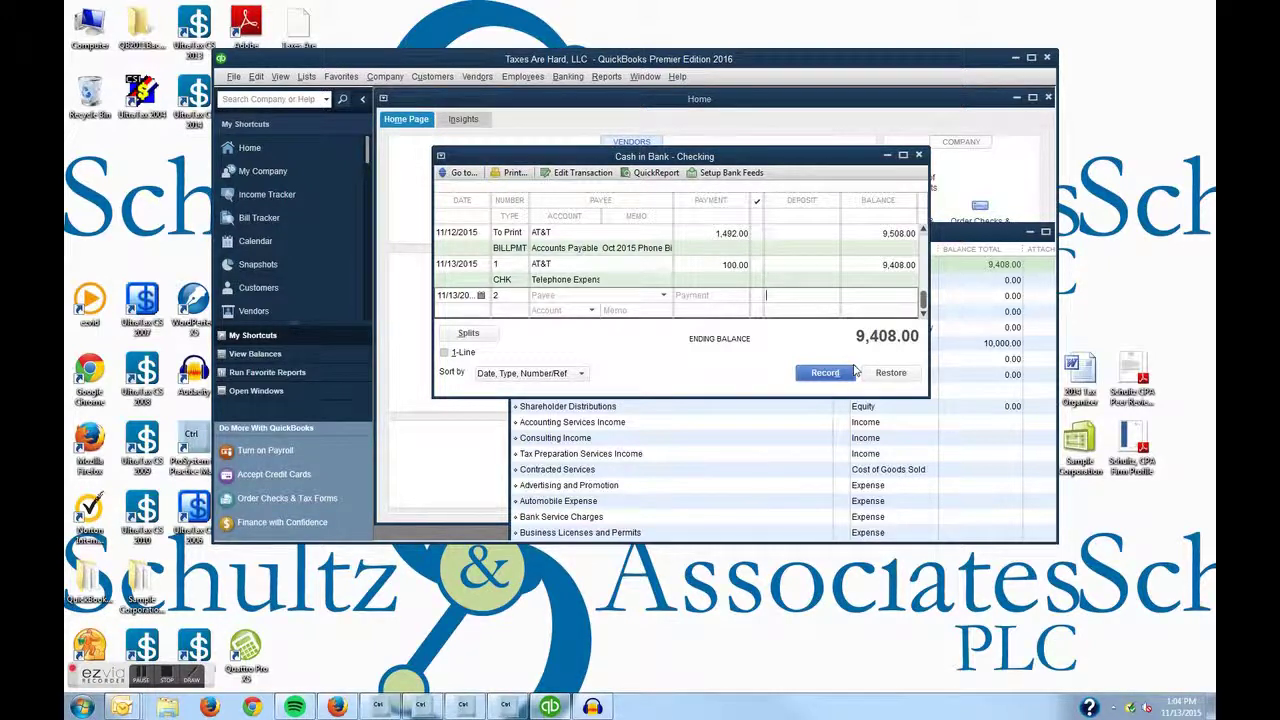
type("5000")
key("Tab")
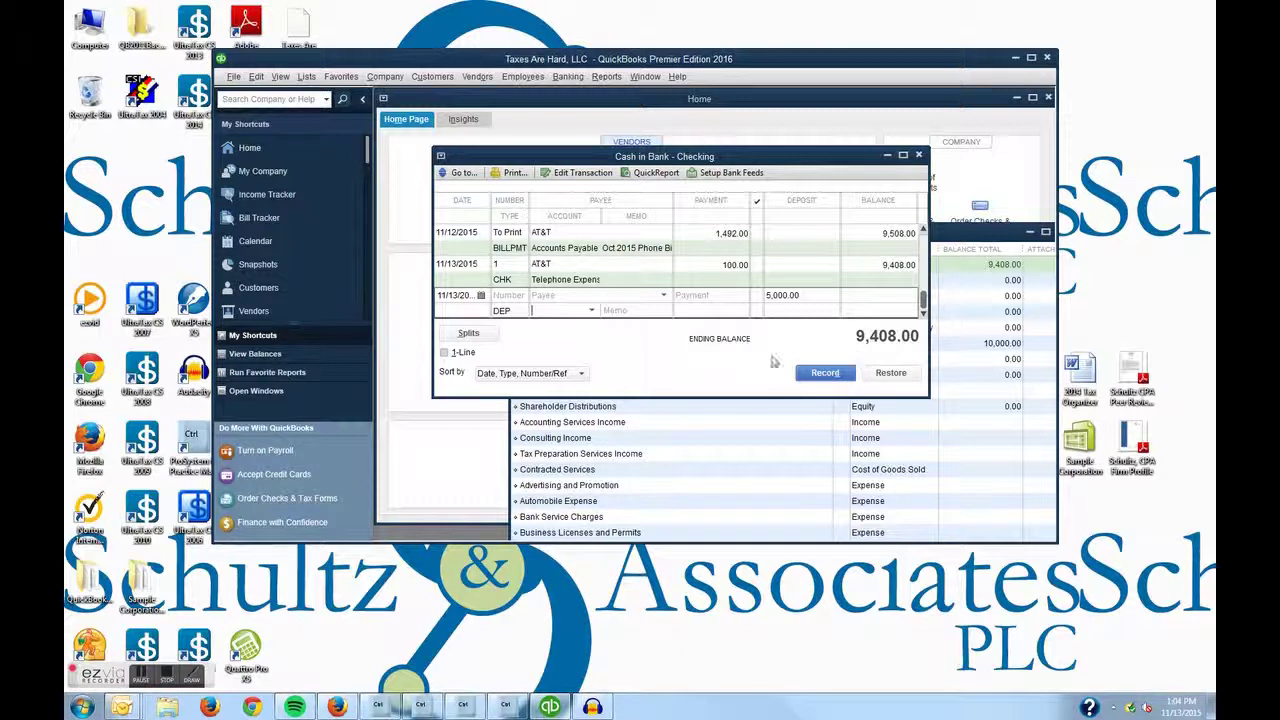
left_click(593, 311)
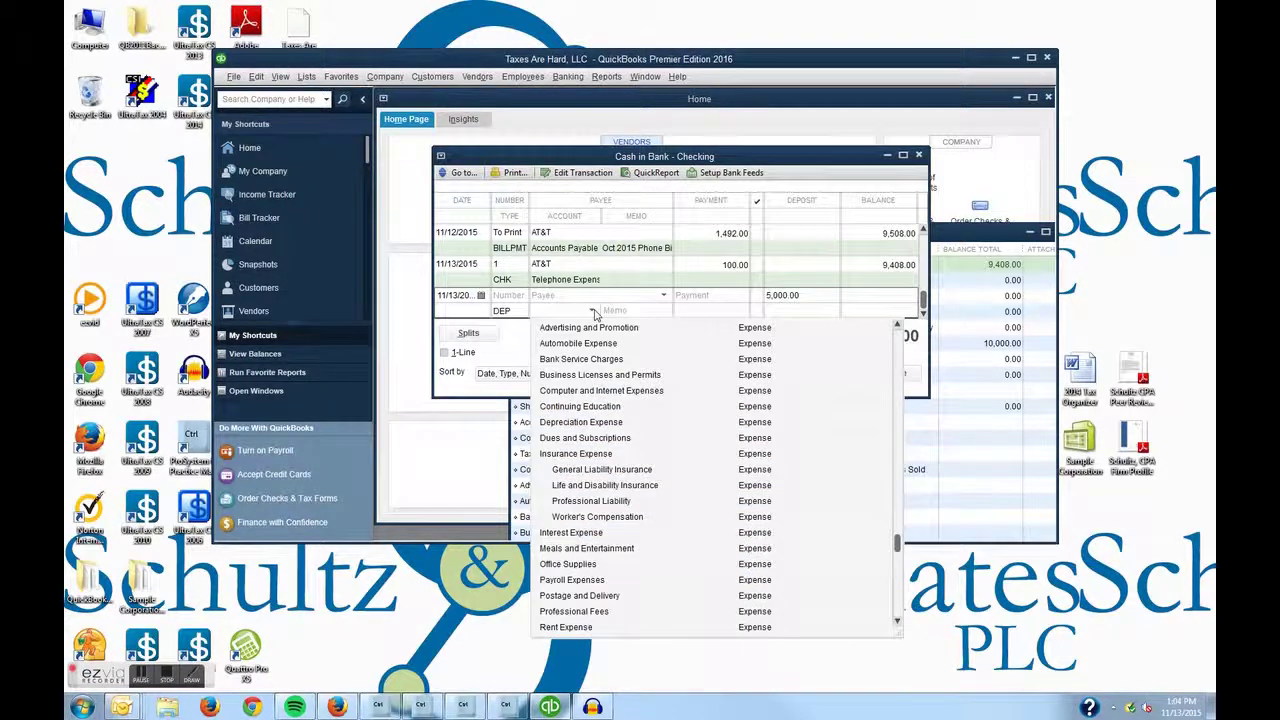
scroll(578, 468, "up", 4)
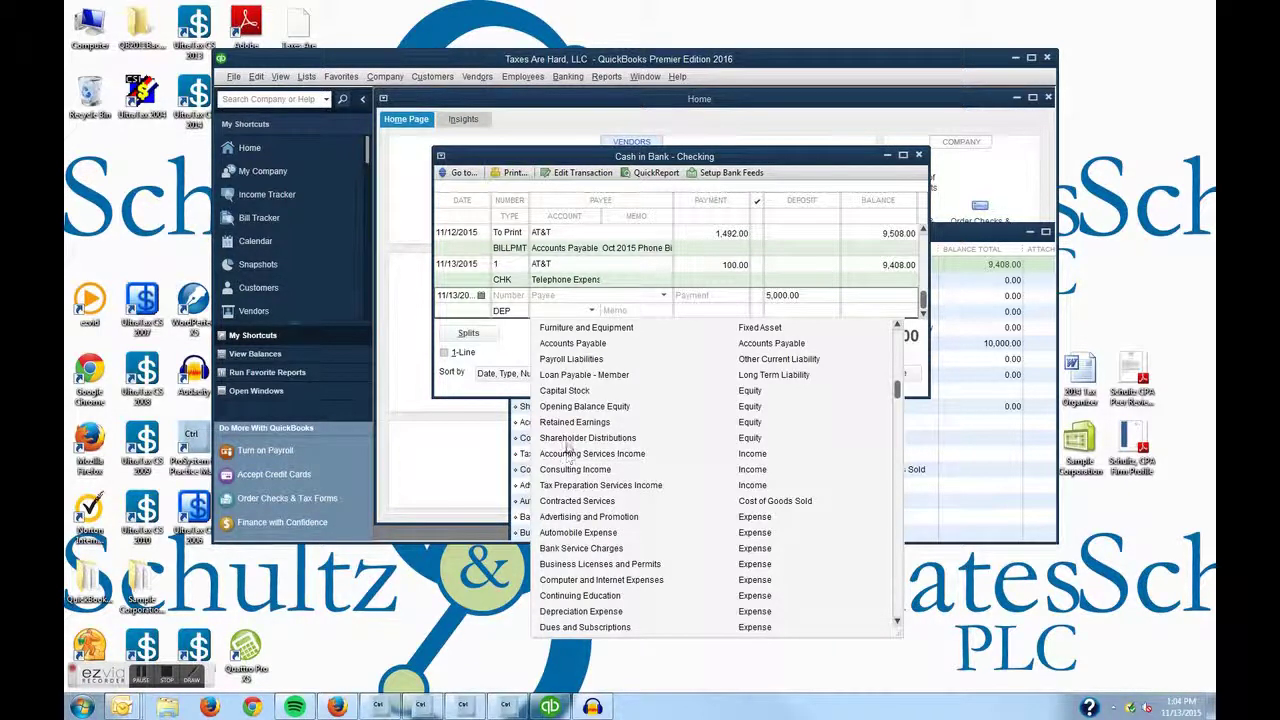
left_click(565, 453)
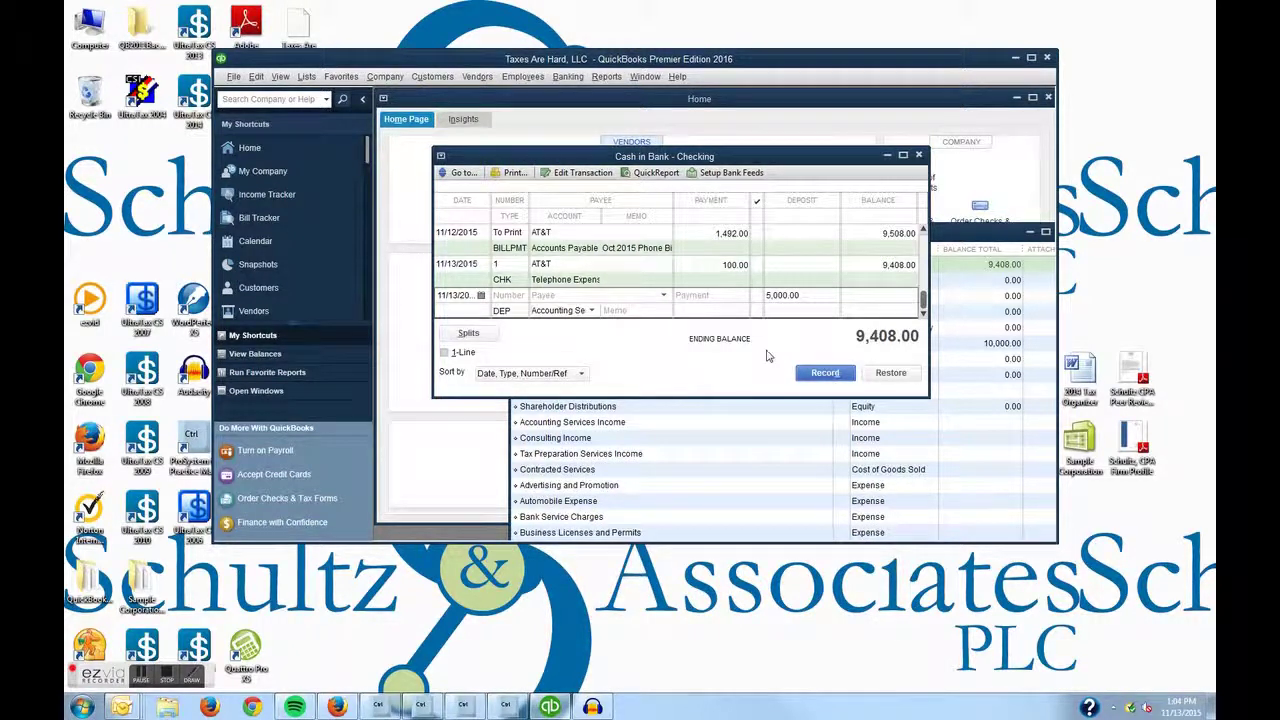
left_click(468, 332)
left_click(855, 284)
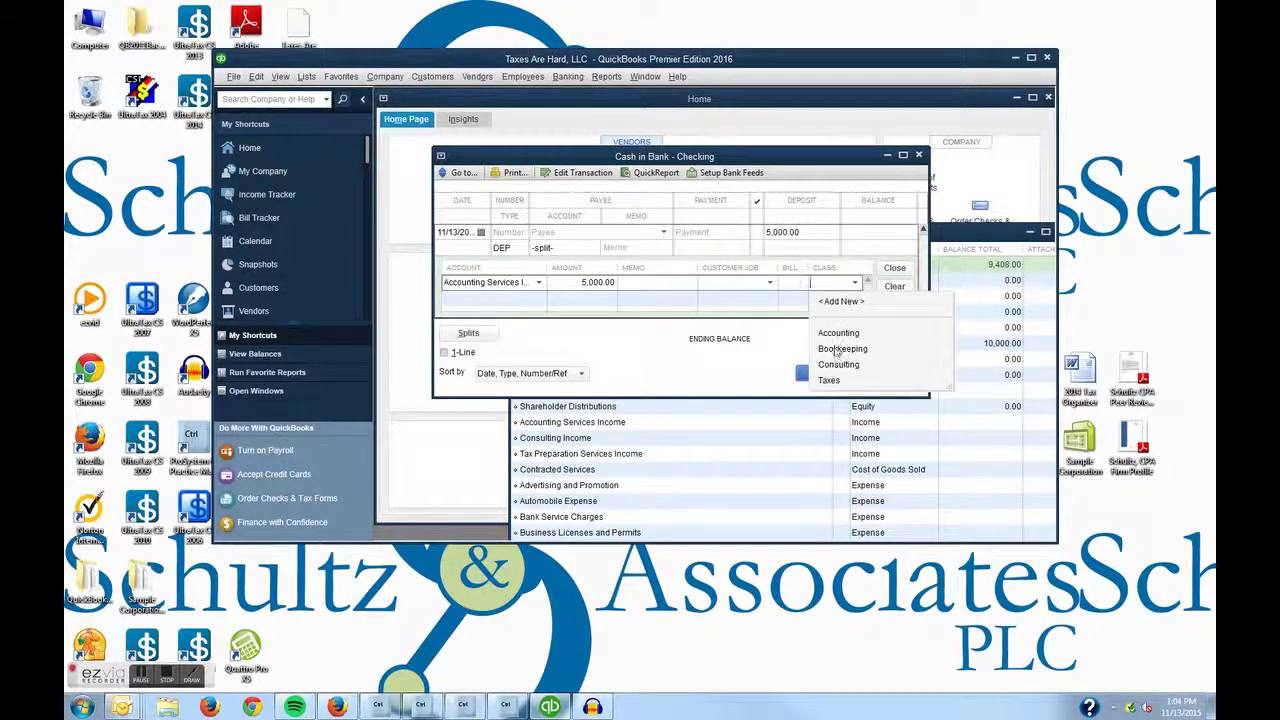
left_click(836, 339)
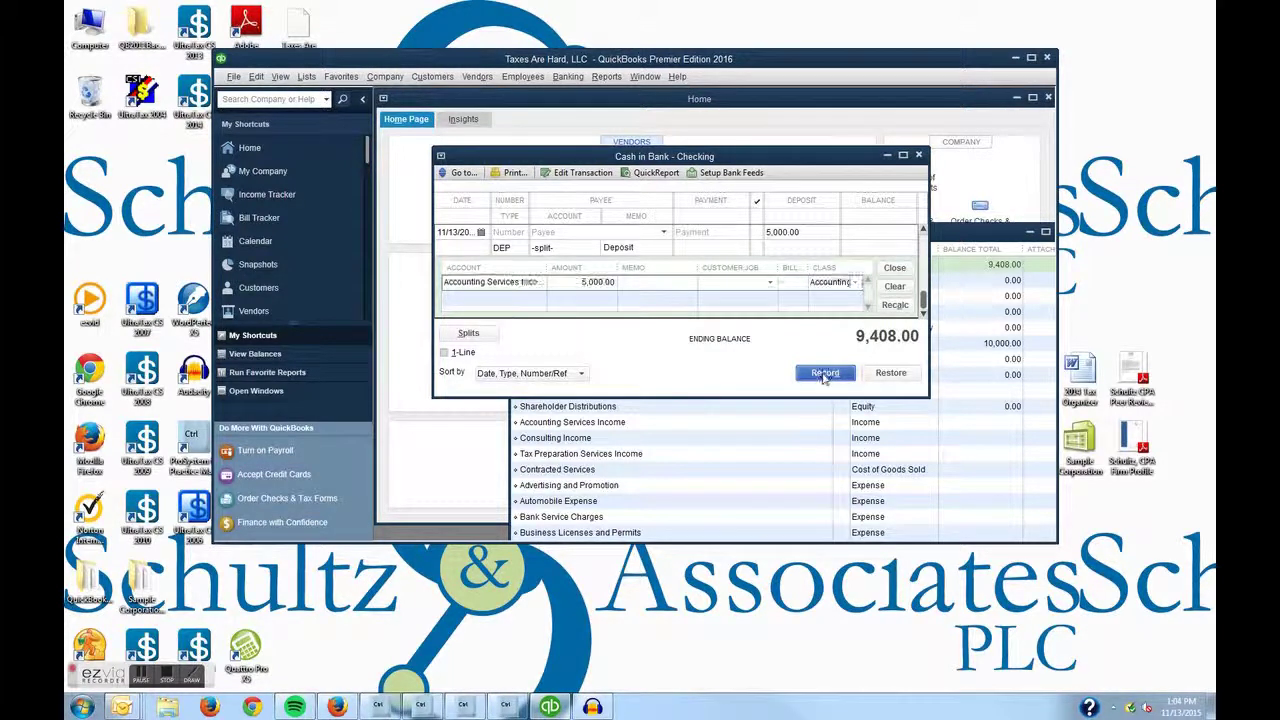
left_click(825, 374)
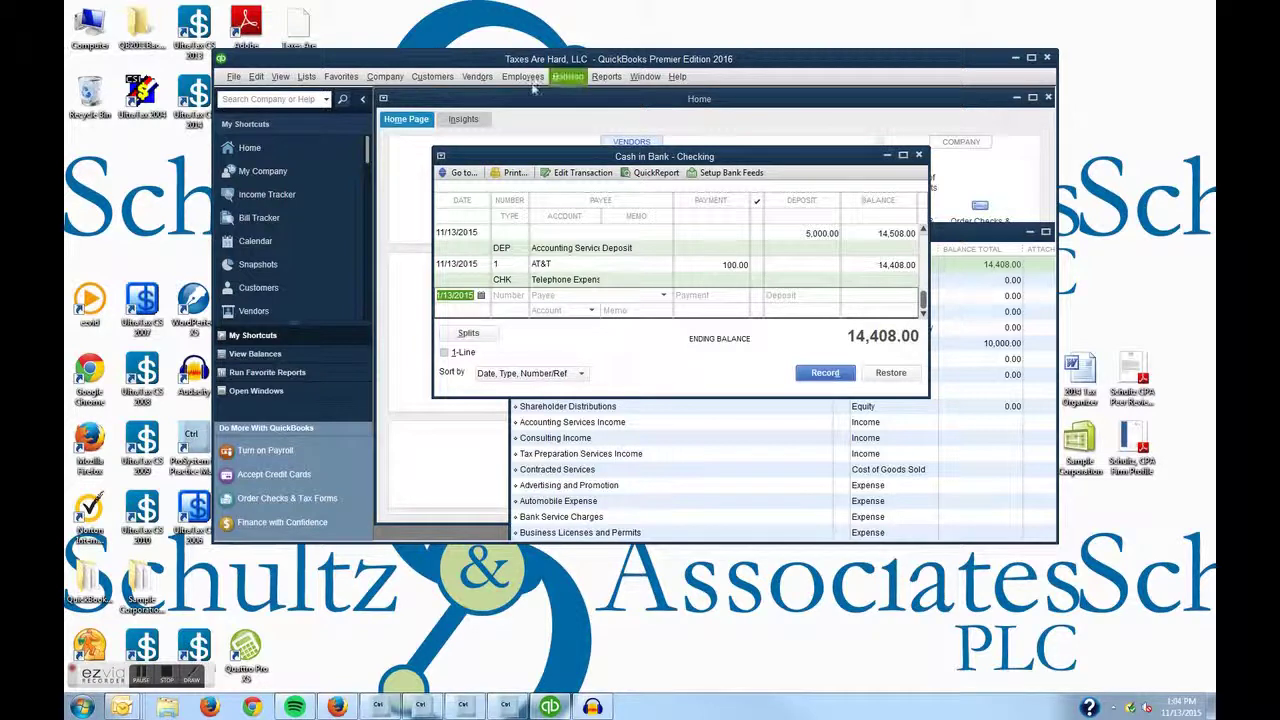
Step: Show the Profit & Loss by Class report for January 1 to November 13, 2015, enlarging its window
left_click(605, 80)
mouse_move(614, 183)
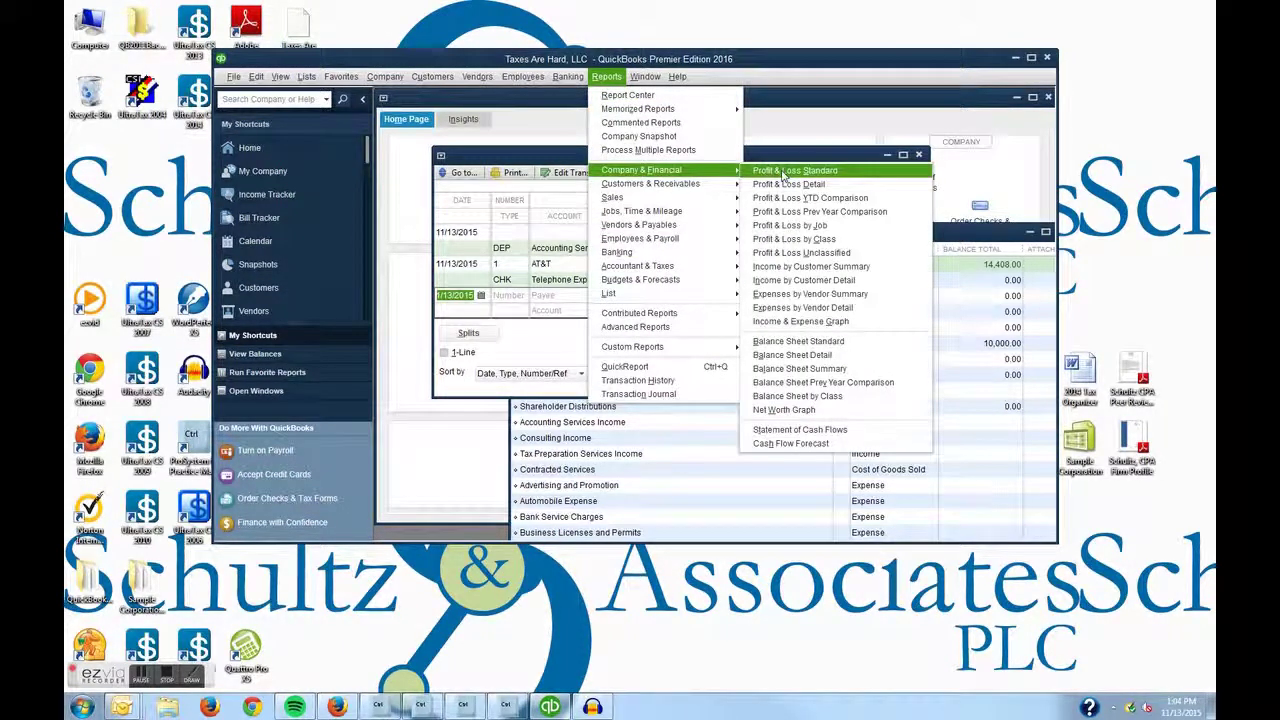
left_click(793, 240)
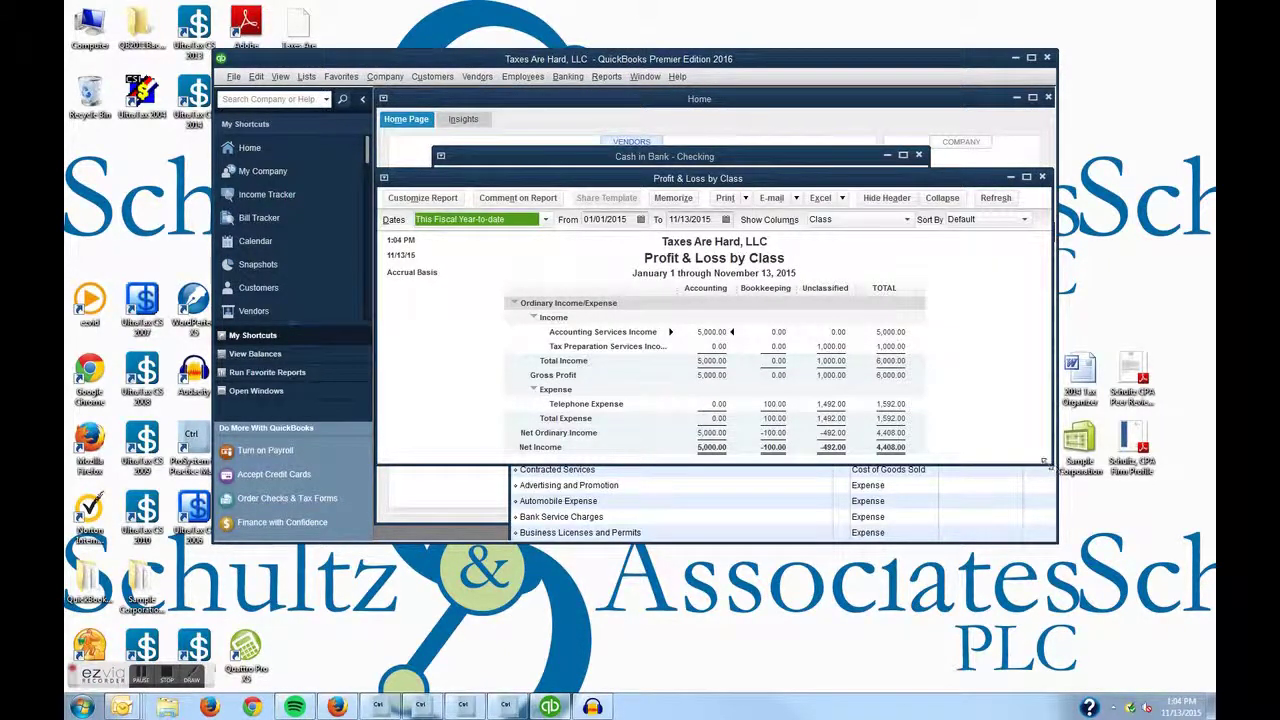
left_click_drag(1050, 466, 1045, 527)
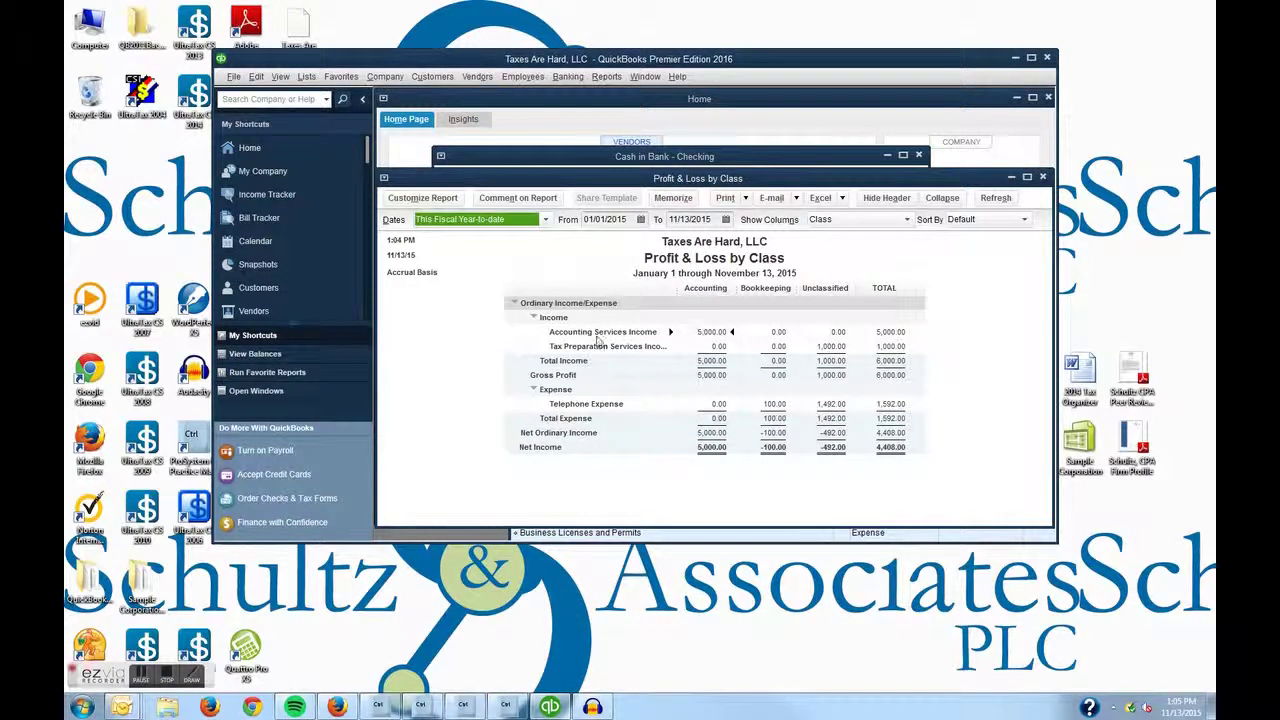